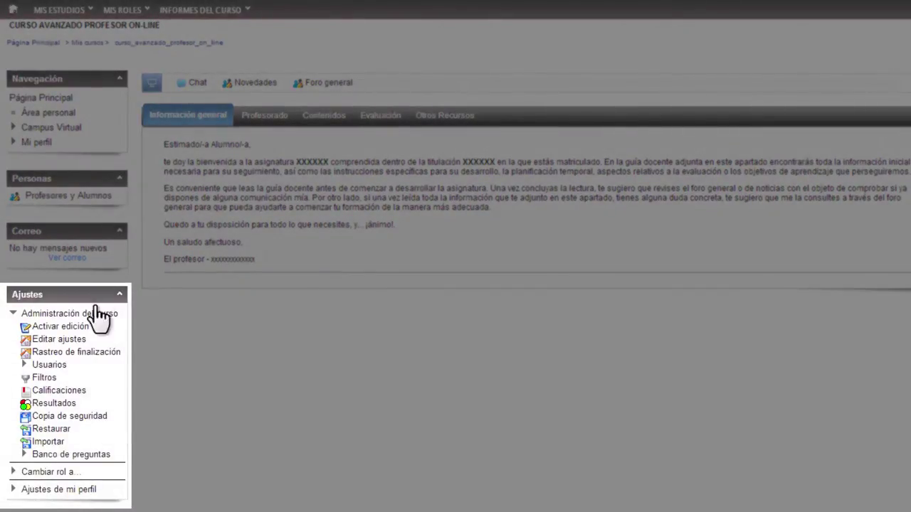
- Open the course's question bank and show the questions in the Tema 1 category
click(83, 457)
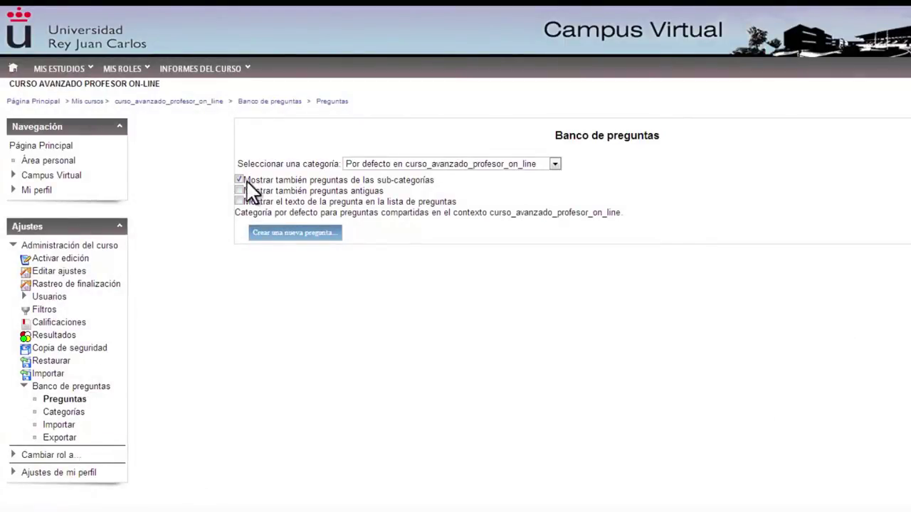
click(407, 162)
click(408, 194)
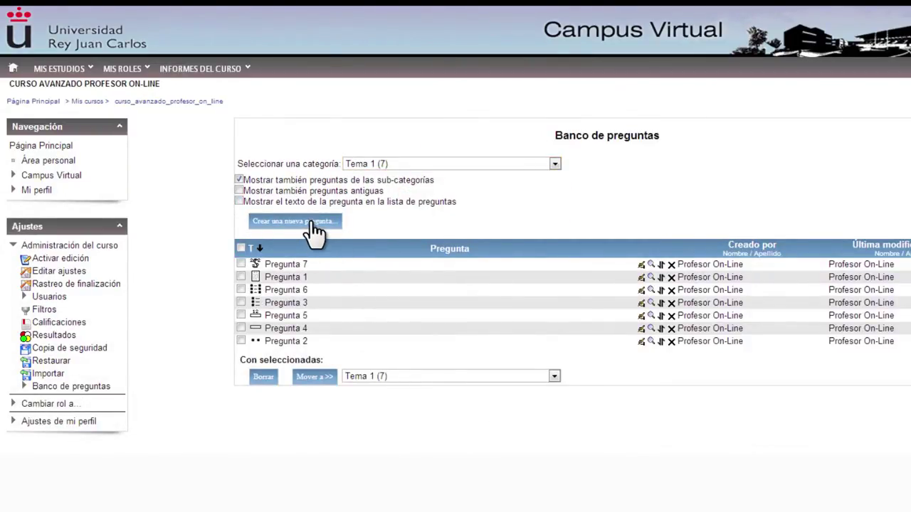
- Start a new question of the type Calculada in the Tema 1 category
click(311, 221)
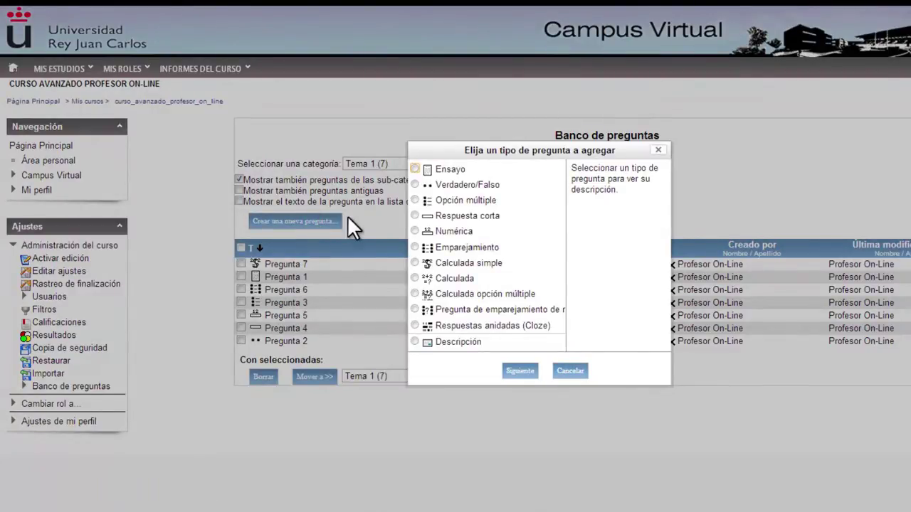
click(459, 279)
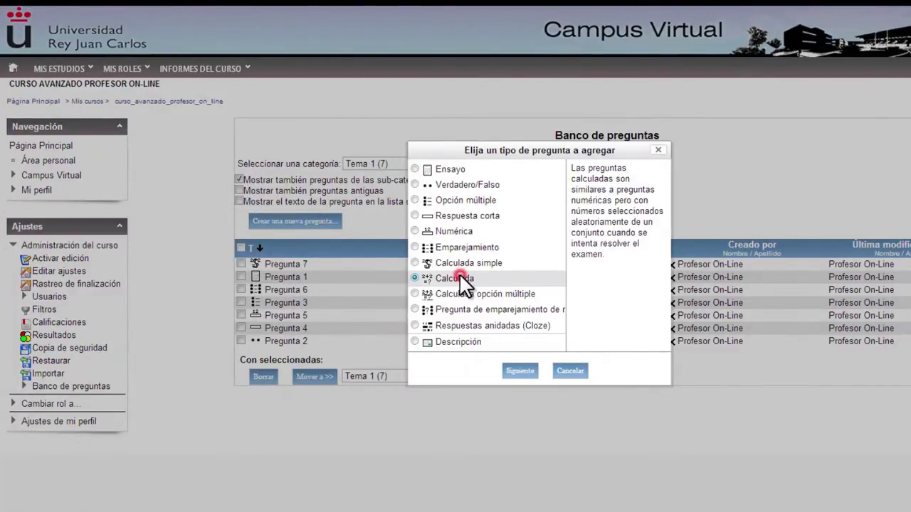
click(523, 371)
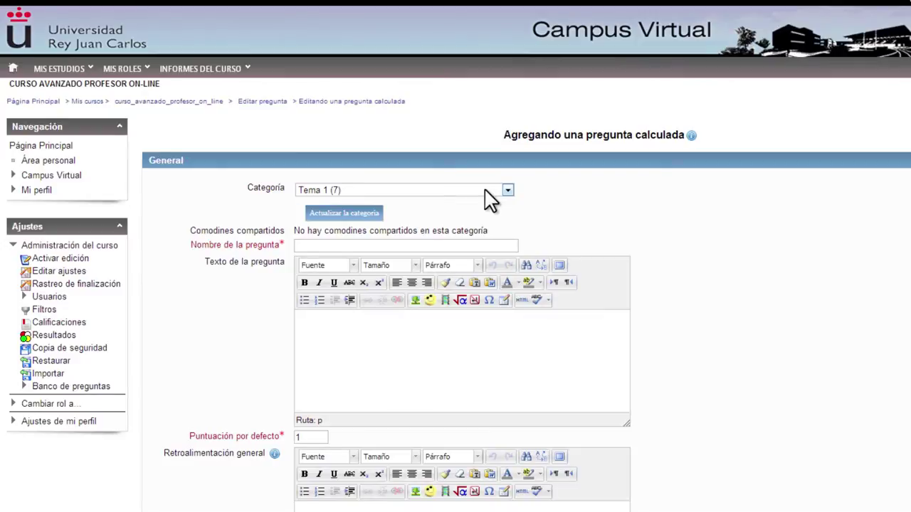
- Name the question Pregunta 8 and enter the text "Un coche recorre {d} km en {h} horas. Calcula su velocidad."
click(441, 245)
text(Pregunta 8)
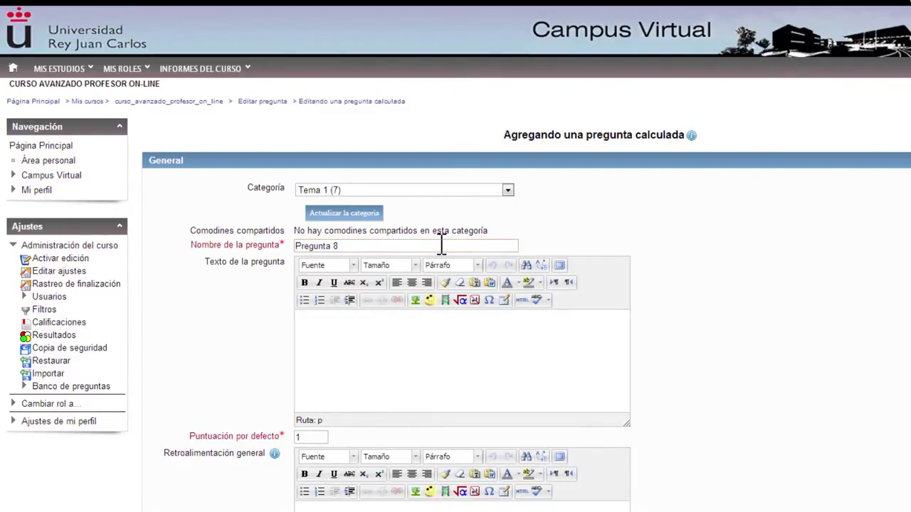
click(407, 351)
text(()
text(Un coche recorre )
text({dç)
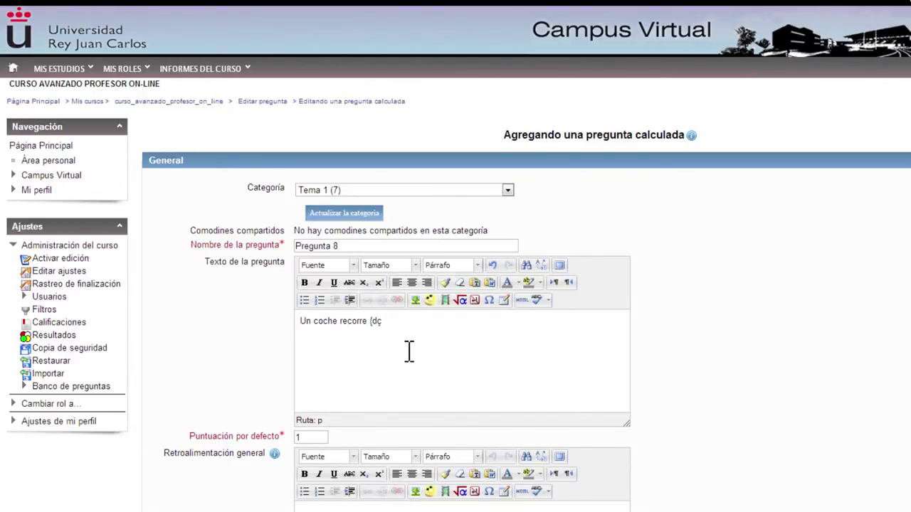
key(BackSpace)
text(} km en {h} horas. Calcula su velocidad.)
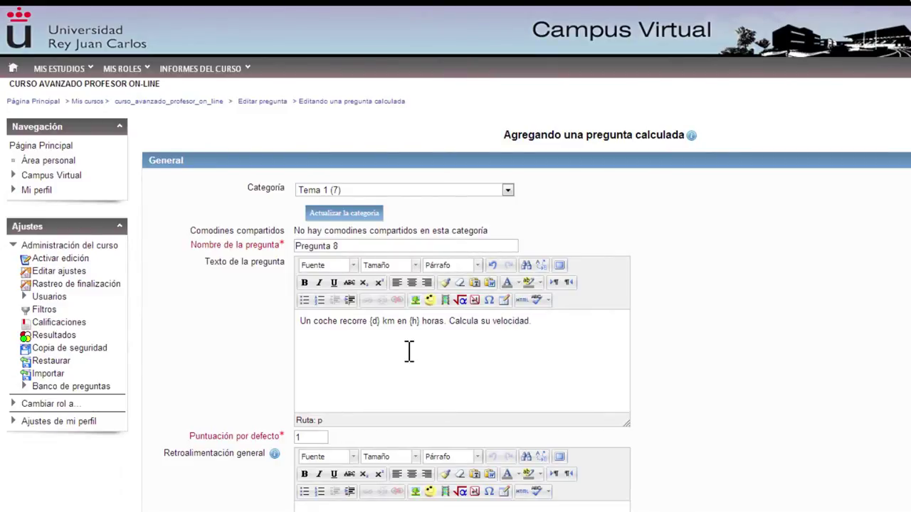
click(312, 437)
scroll(419, 372, down, 3)
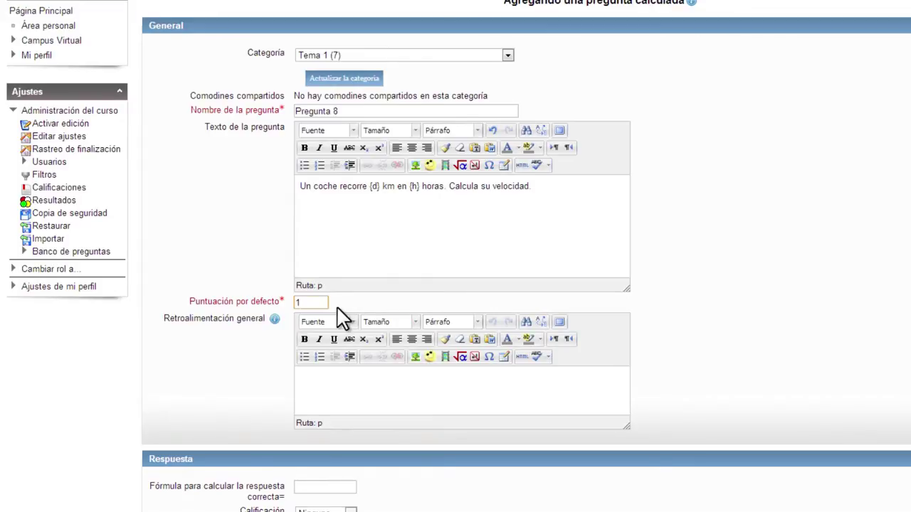
click(350, 381)
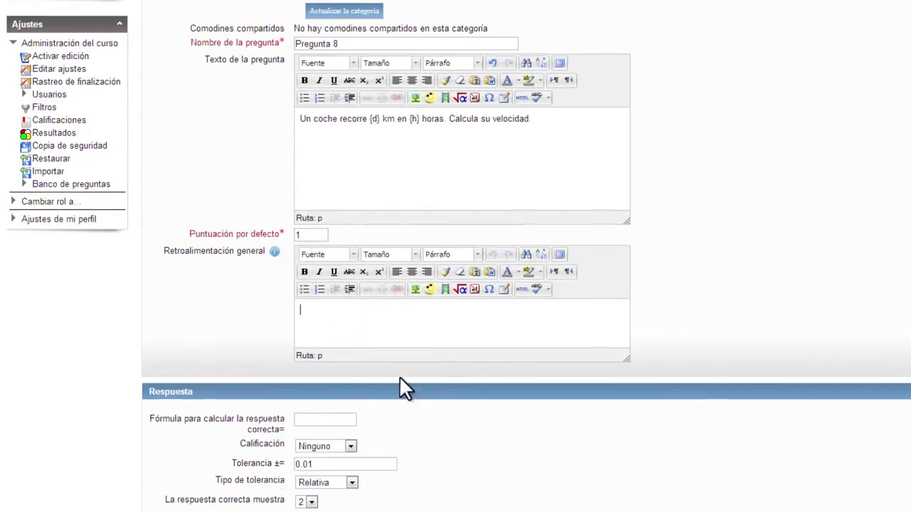
- Enter {d}/{h} as the formula for calculating the correct answer
scroll(400, 384, down, 2)
scroll(400, 336, down, 4)
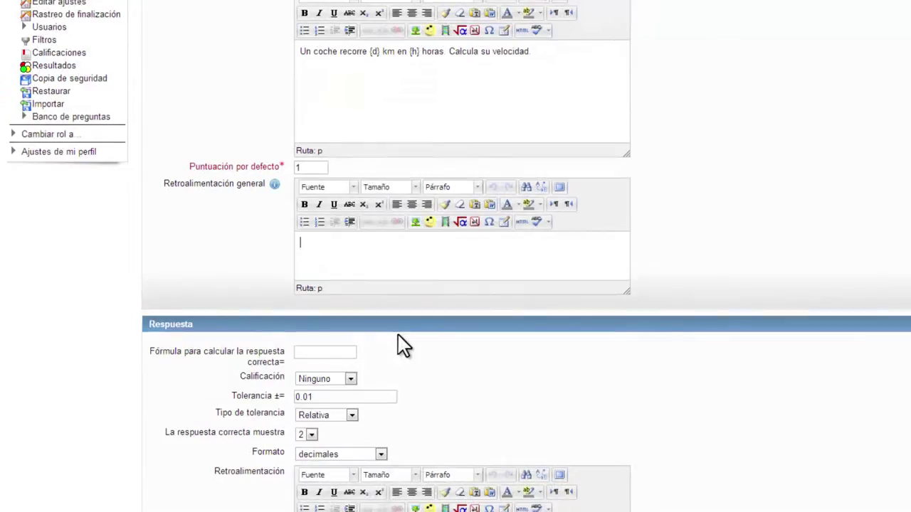
click(340, 284)
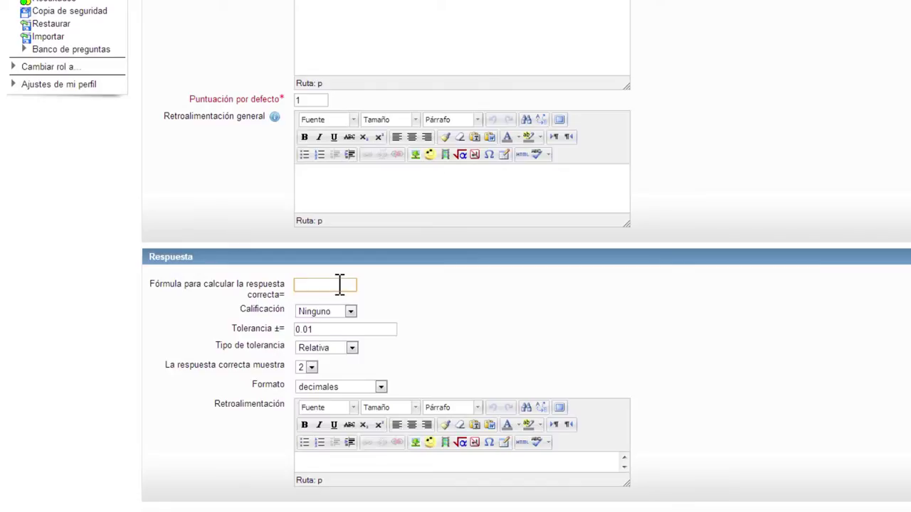
text({d}/{h})
click(309, 285)
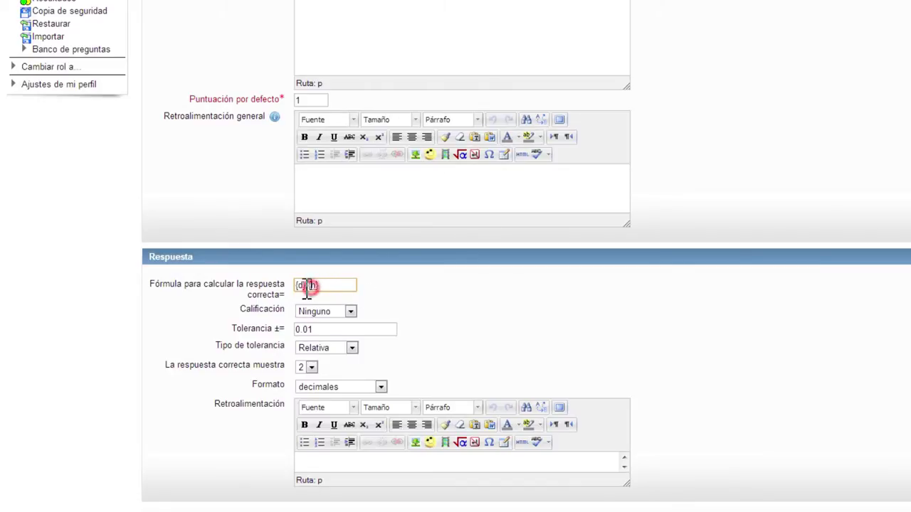
click(432, 296)
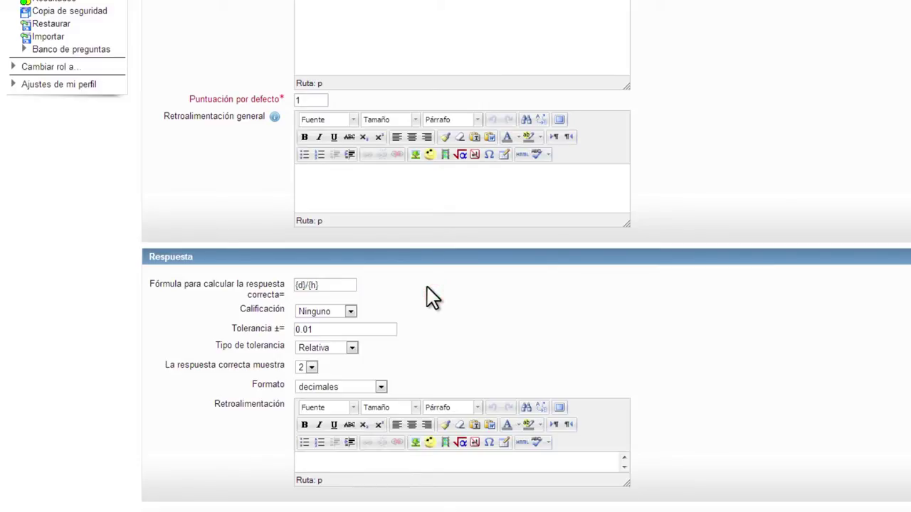
- Set the grade for the {d}/{h} answer to 100%
scroll(432, 296, down, 3)
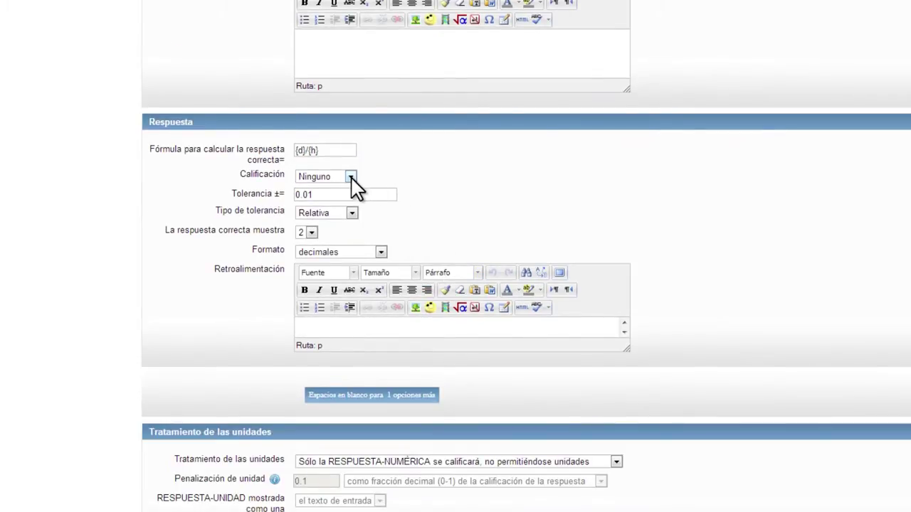
click(350, 176)
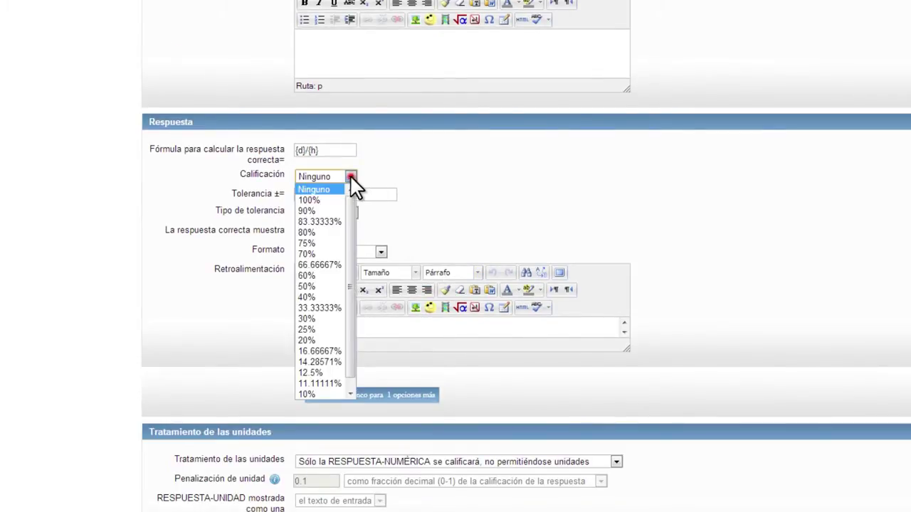
click(324, 199)
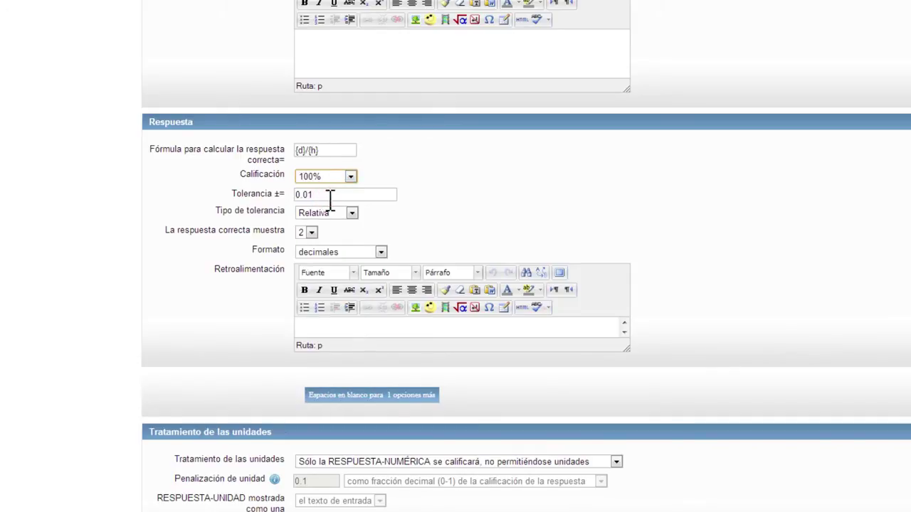
click(411, 203)
- Choose the unit handling option that grades only the numerical answer and does not allow units
scroll(452, 229, down, 3)
scroll(453, 229, down, 1)
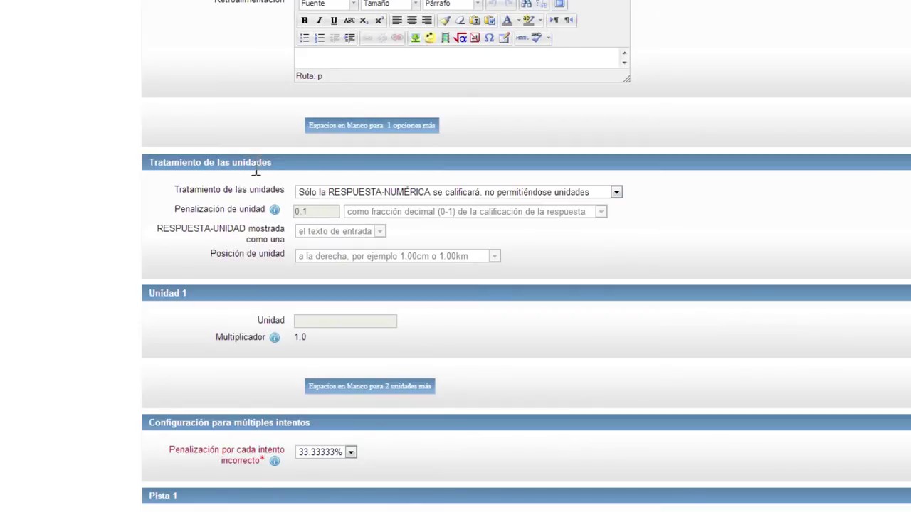
click(616, 192)
click(600, 205)
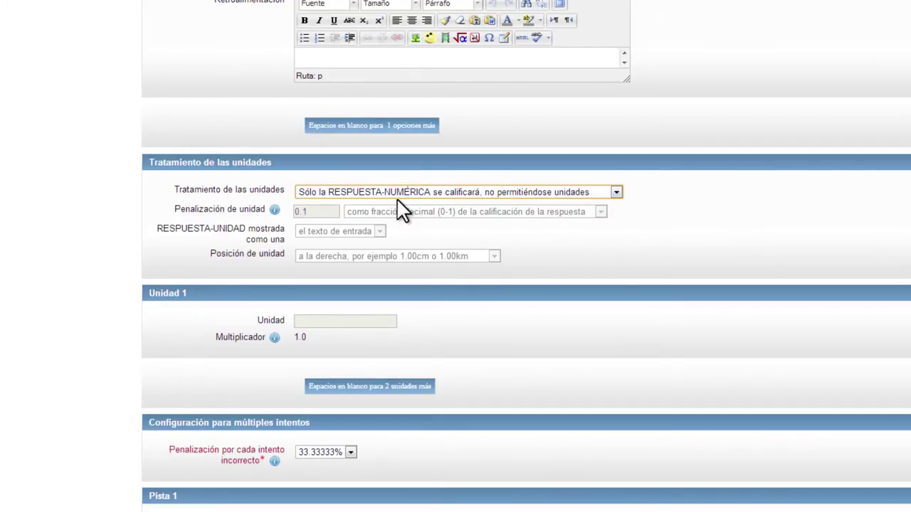
click(611, 259)
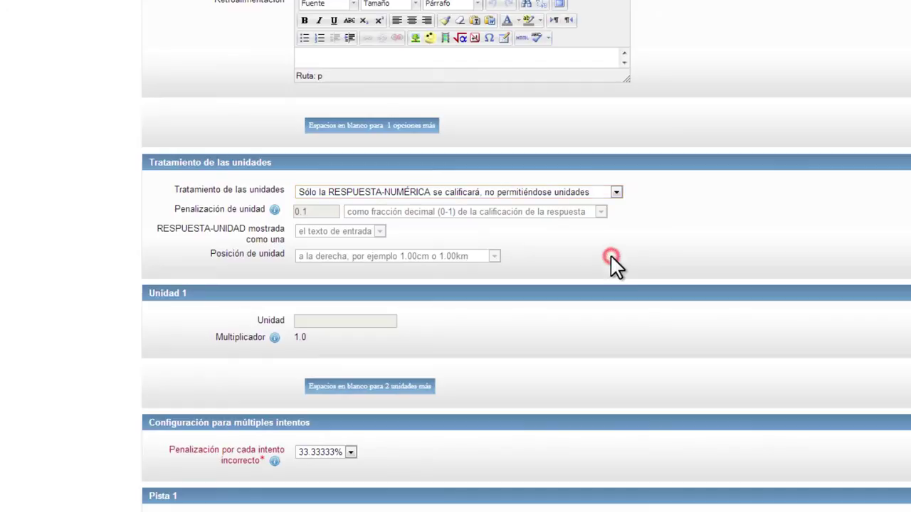
- Keep the penalty for each incorrect attempt at 33.33333% and save the question's changes
scroll(610, 264, down, 1)
scroll(611, 265, down, 3)
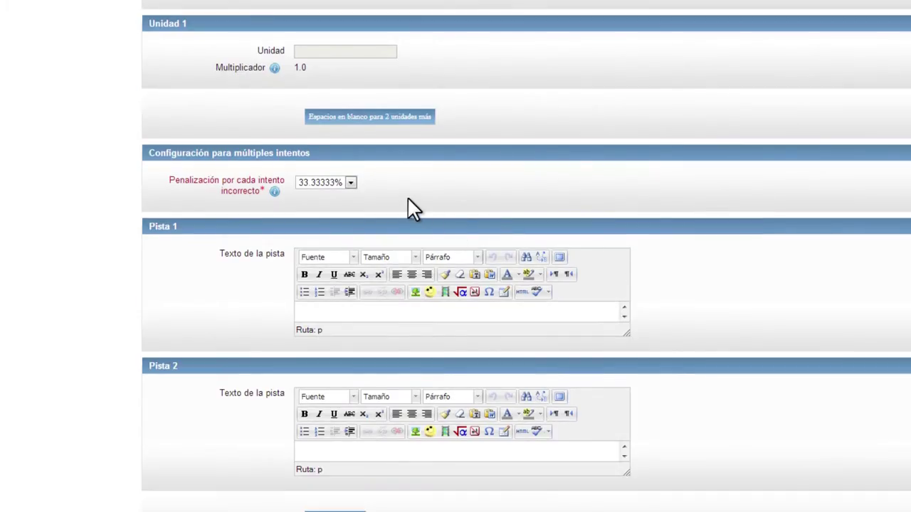
click(352, 185)
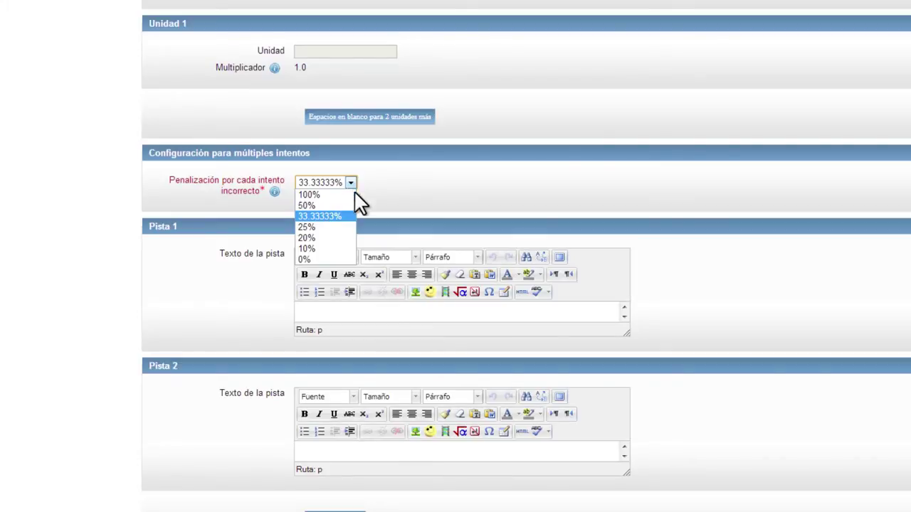
click(391, 311)
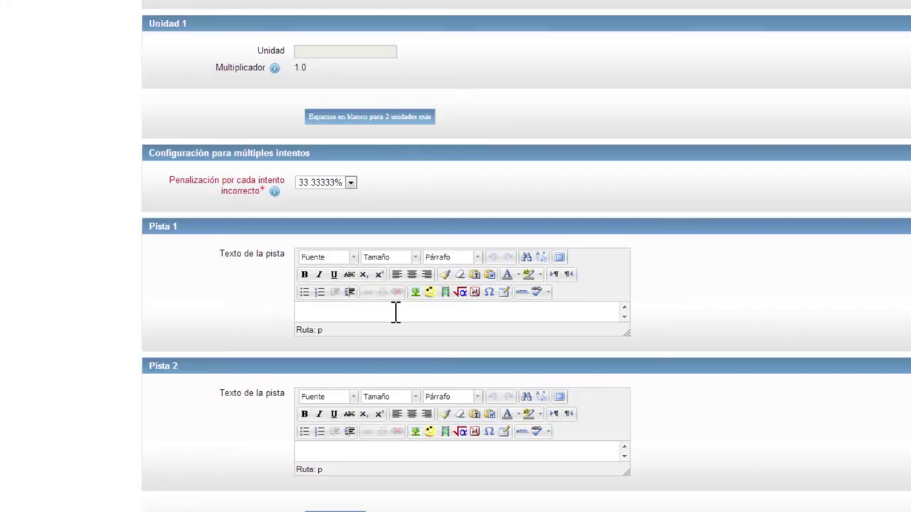
scroll(397, 317, down, 1)
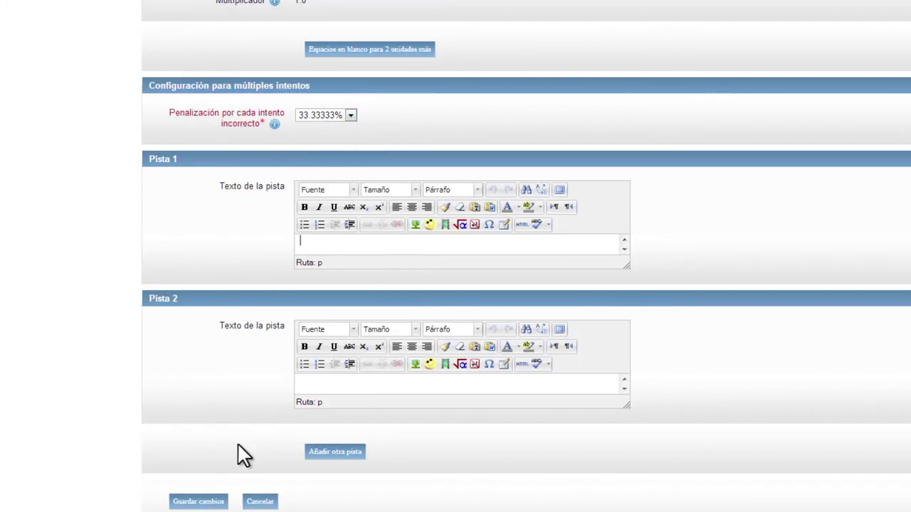
click(202, 502)
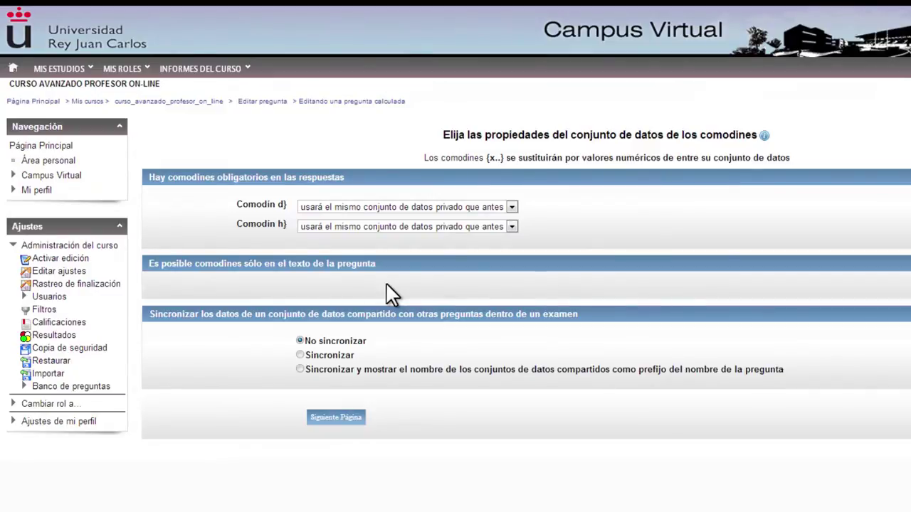
- Make wildcards d and h each use a new shared dataset, and continue to the dataset editing page
click(475, 206)
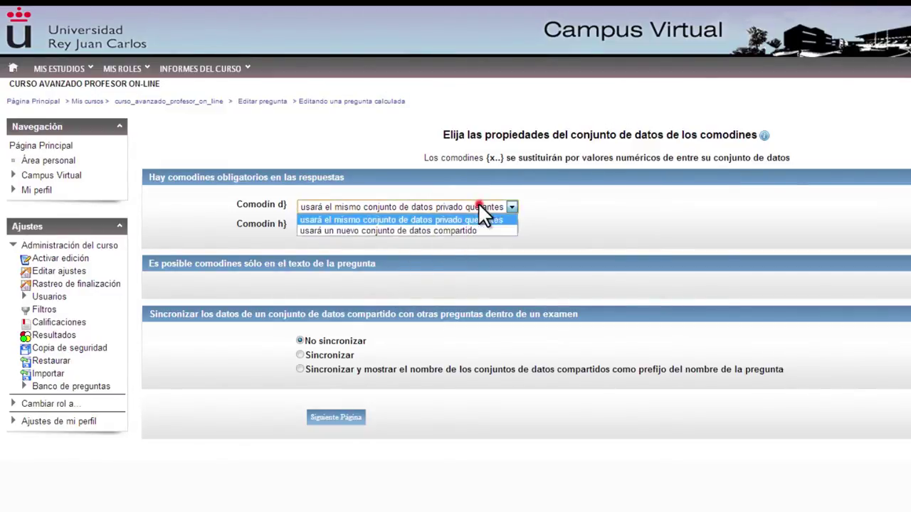
click(478, 231)
click(478, 227)
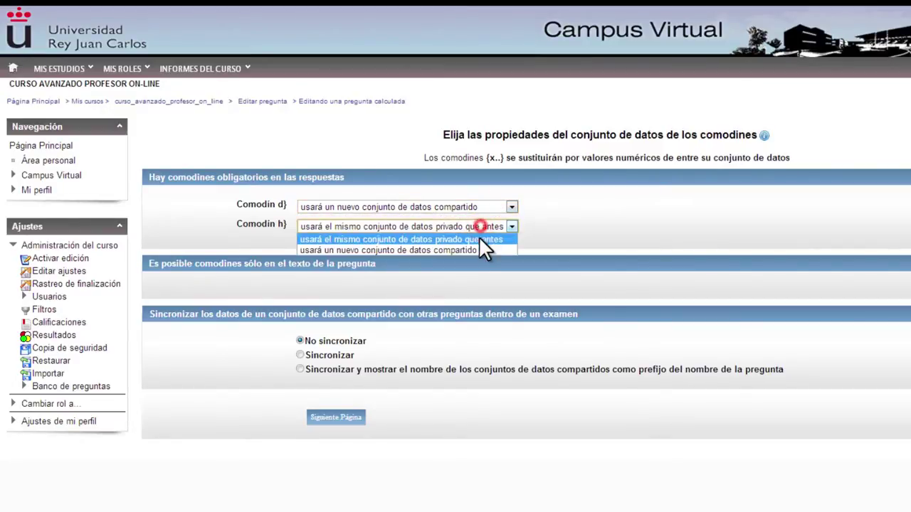
click(478, 245)
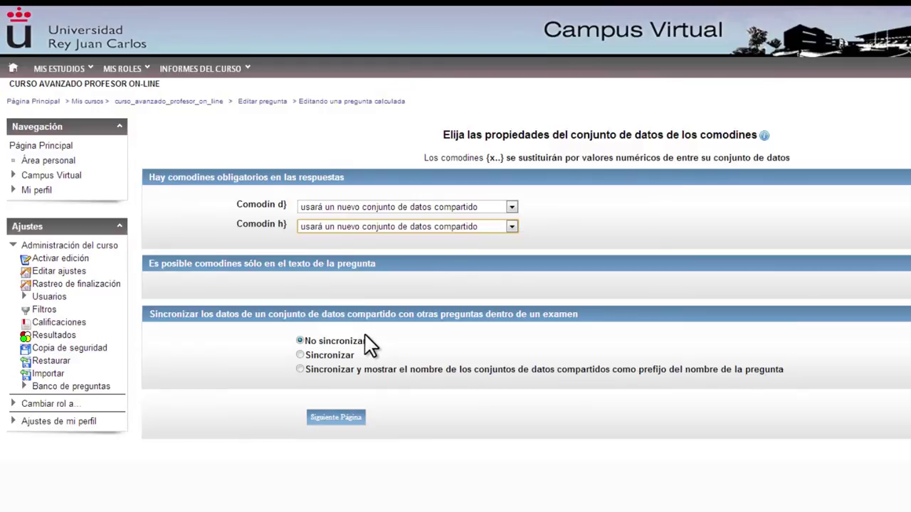
click(335, 420)
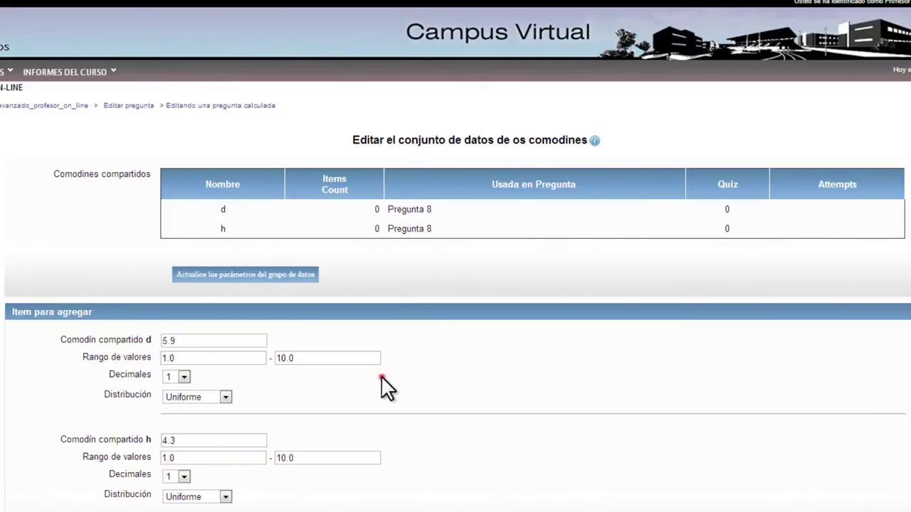
- Set the upper limit of the value range to 5000 for wildcard d and 24 for wildcard h
scroll(381, 377, down, 2)
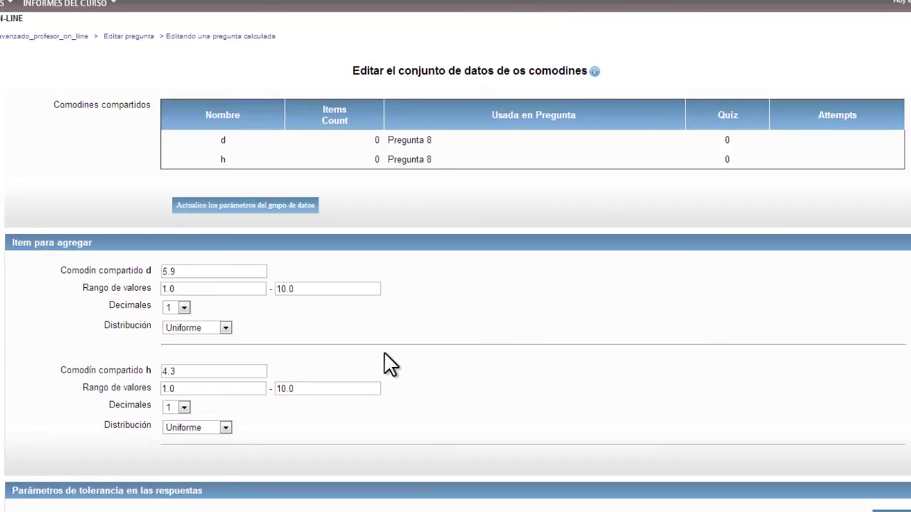
drag(294, 289, 264, 288)
text(5000)
drag(308, 389, 261, 386)
key(BackSpace)
text(24)
click(439, 402)
- Add 20 new sets of values for the wildcards
scroll(441, 399, down, 3)
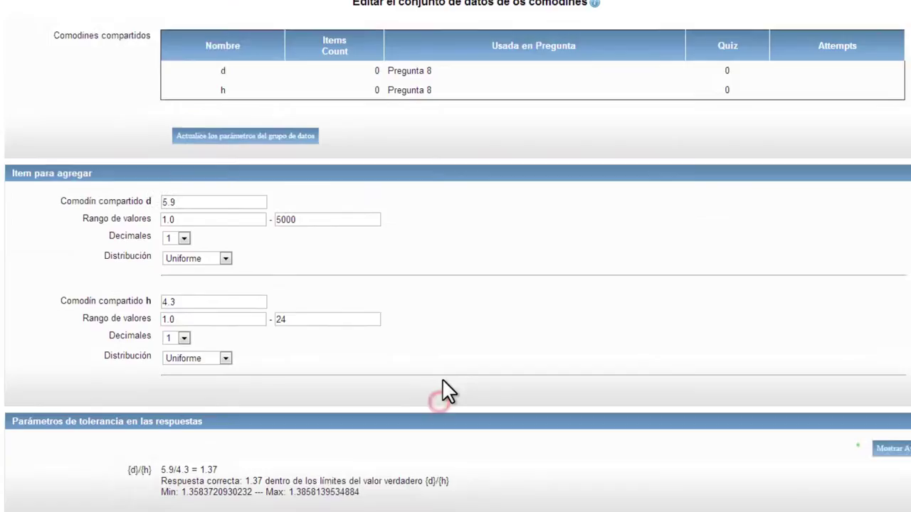
scroll(444, 378, down, 1)
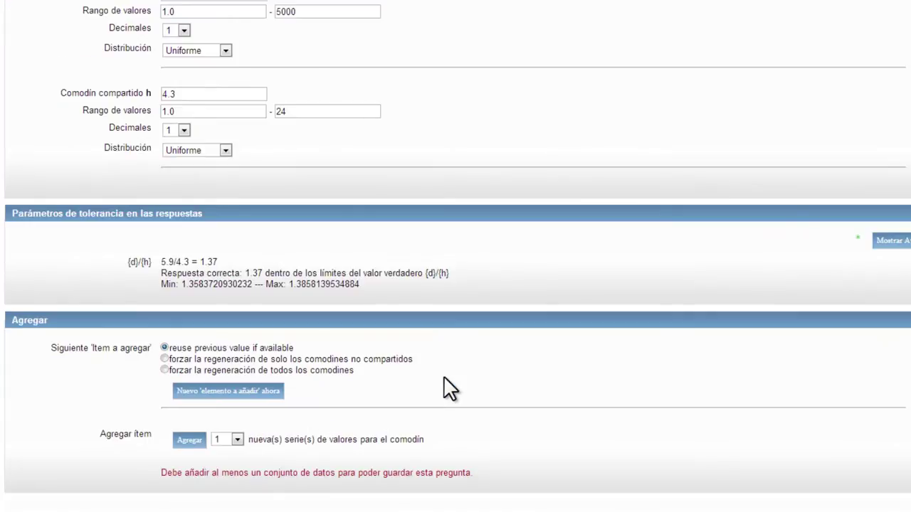
scroll(452, 385, down, 1)
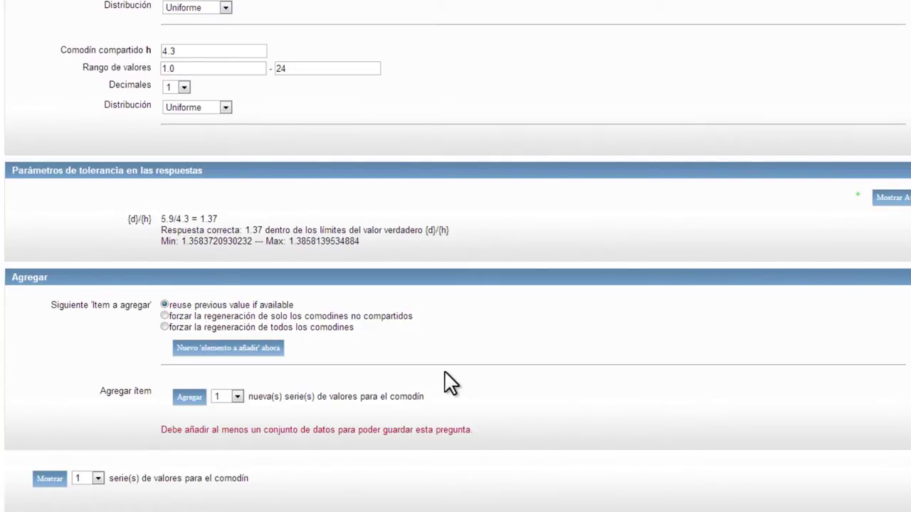
click(237, 397)
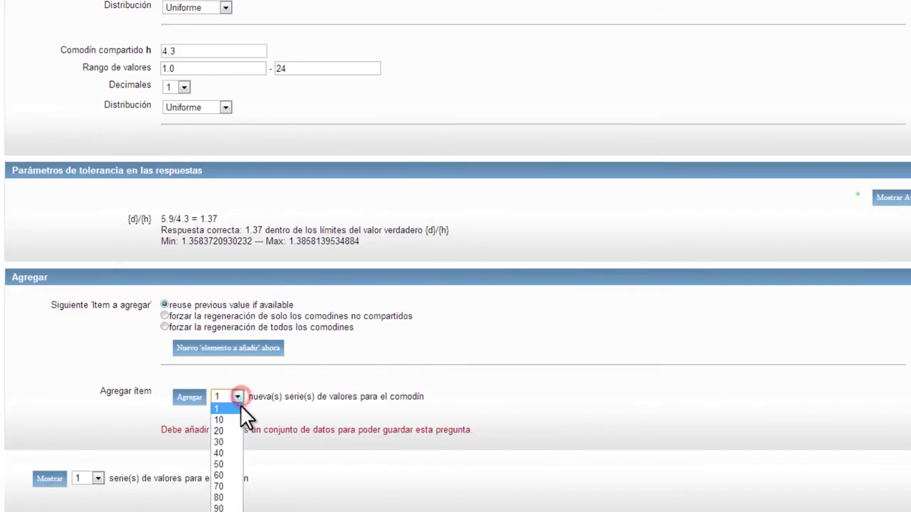
click(235, 429)
click(191, 399)
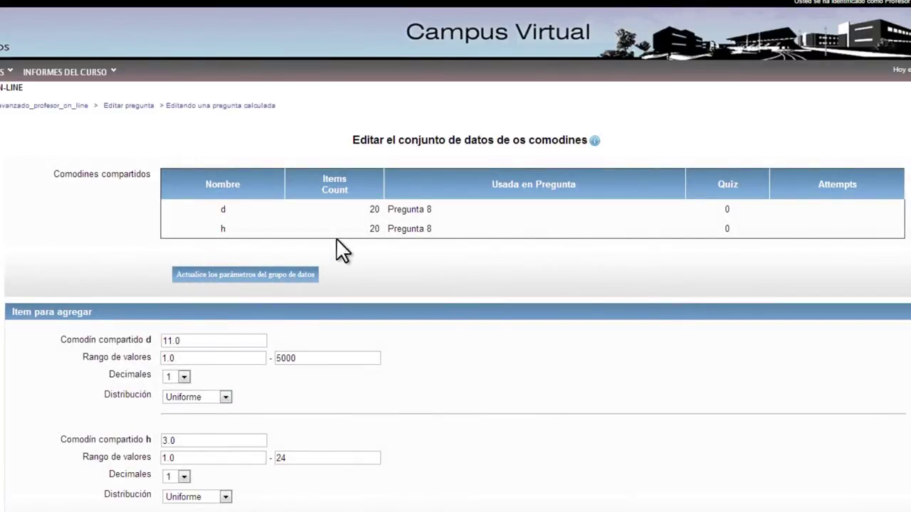
- Check the wildcards' item counts and the answer tolerance limits for {d}/{h}, and save the dataset changes
double_click(367, 208)
click(456, 285)
scroll(456, 285, down, 4)
scroll(458, 288, down, 1)
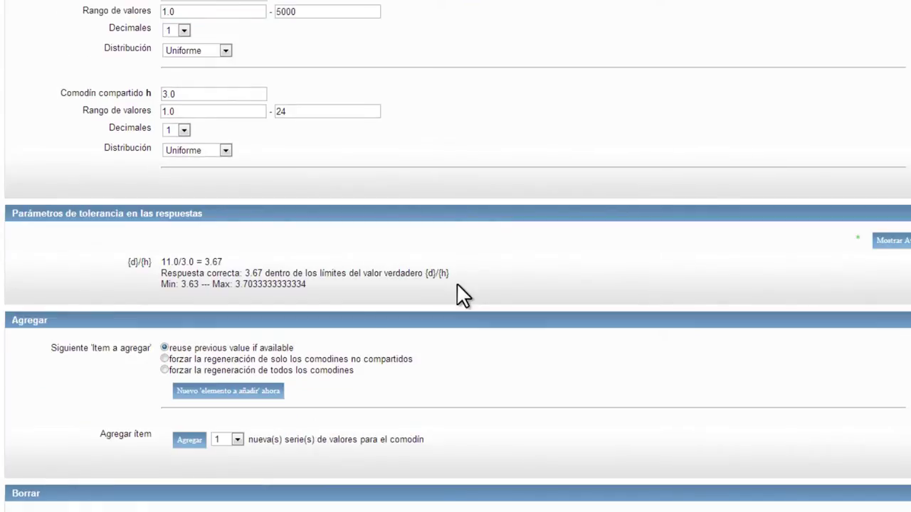
drag(124, 259, 311, 287)
click(359, 283)
scroll(361, 289, down, 4)
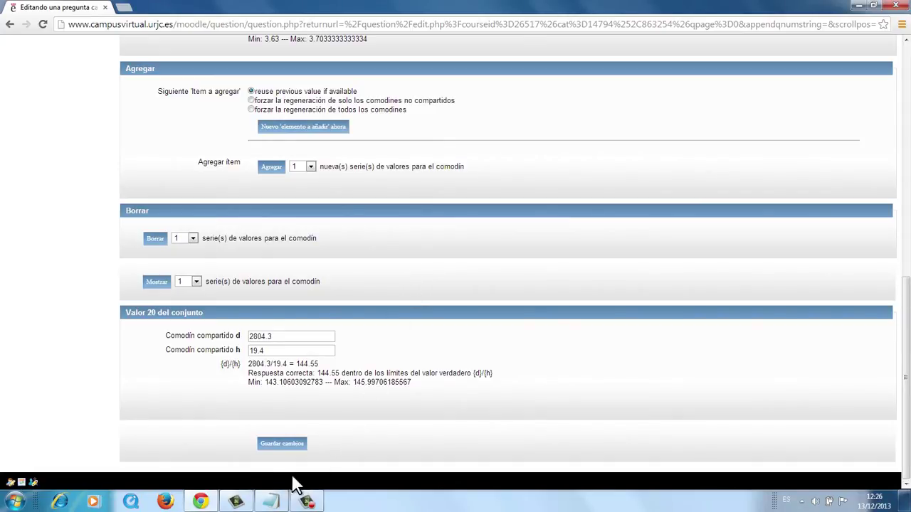
click(279, 448)
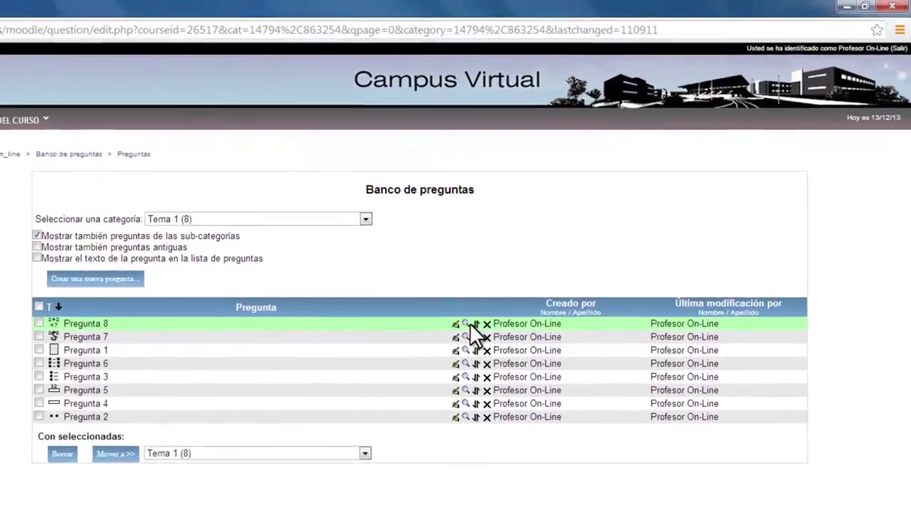
- Preview Pregunta 8 from the question bank to check the wildcard values in its text, and close the preview
click(459, 330)
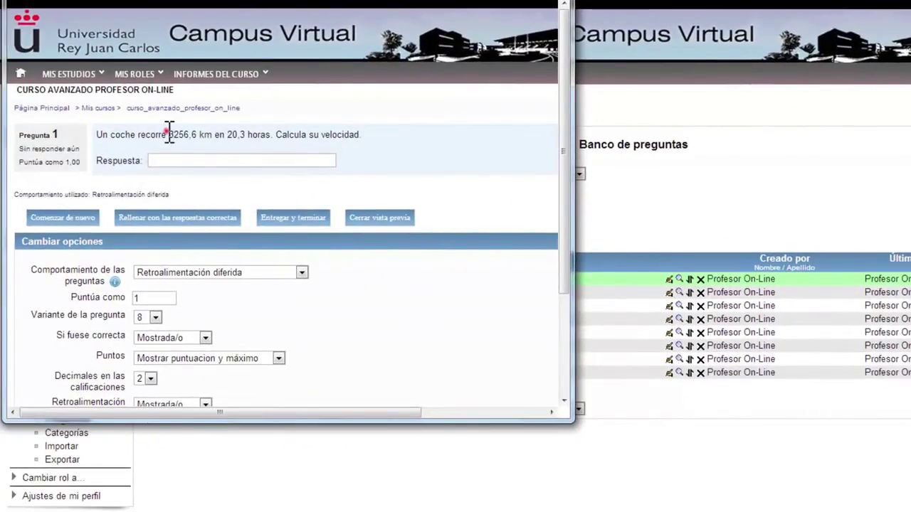
drag(168, 135, 247, 137)
click(264, 144)
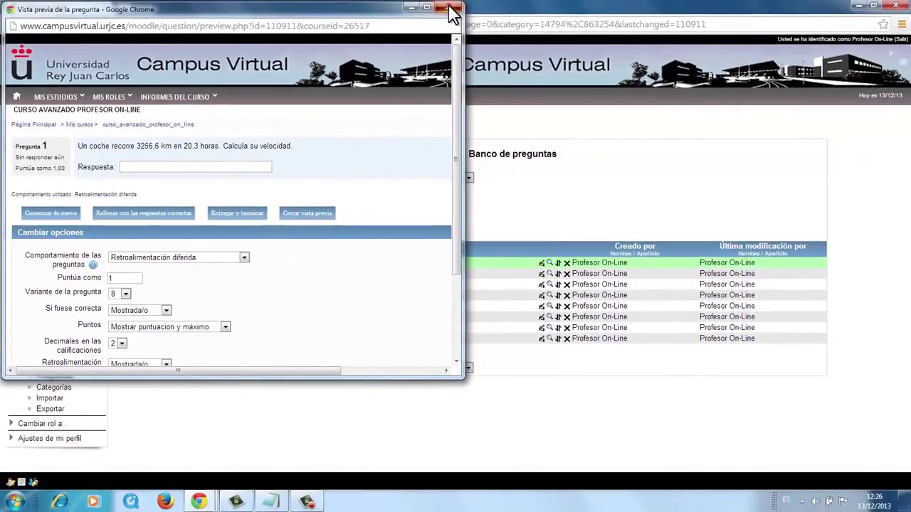
click(453, 10)
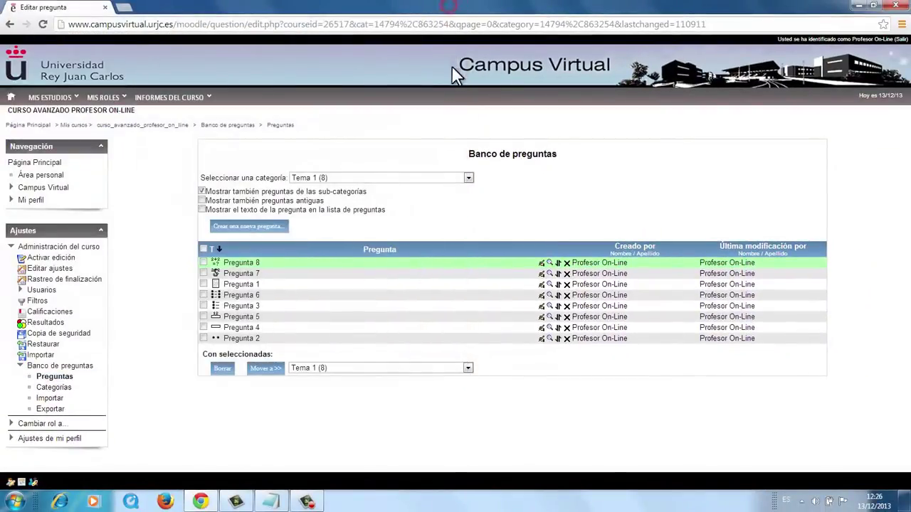